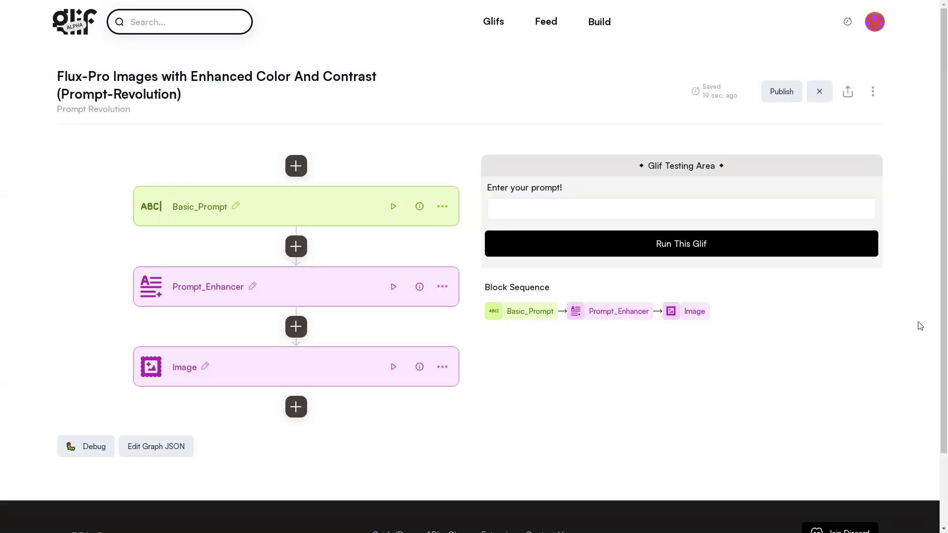
left_click(324, 203)
scroll(326, 218, "down", 3)
left_click(329, 236)
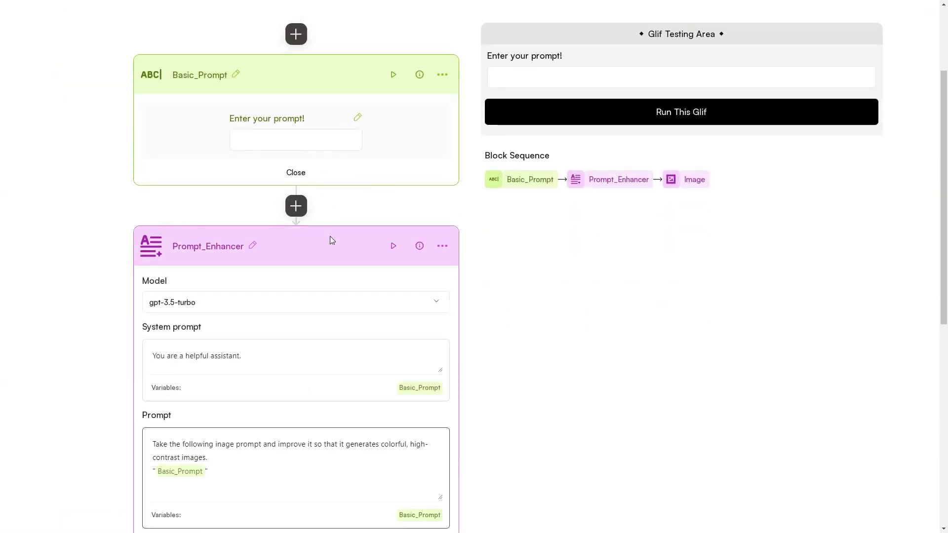
scroll(330, 239, "down", 3)
left_click(335, 81)
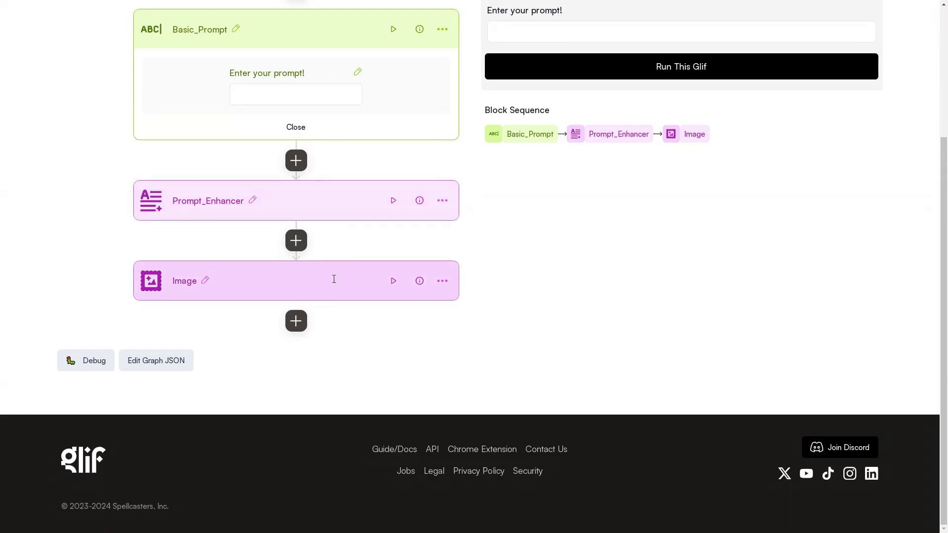
left_click(333, 278)
scroll(331, 276, "down", 5)
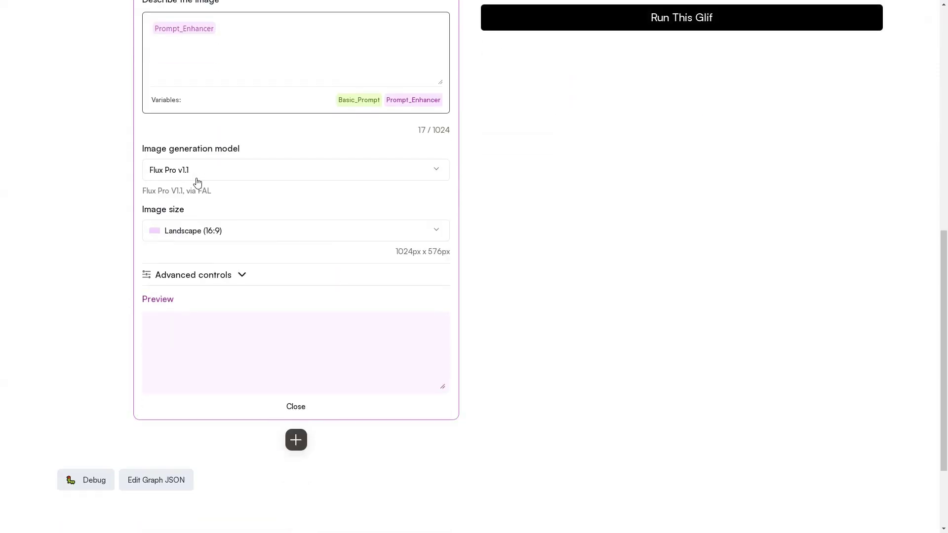
left_click(297, 407)
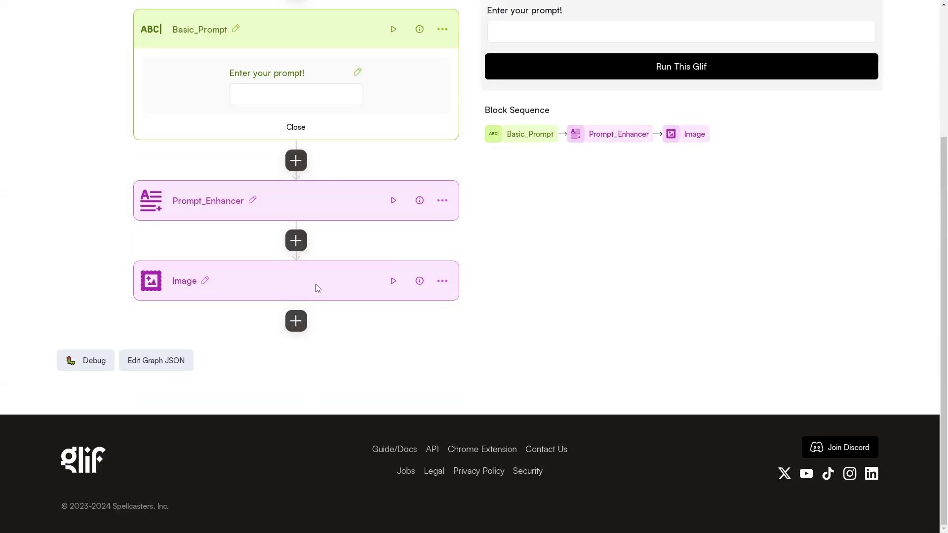
left_click(373, 127)
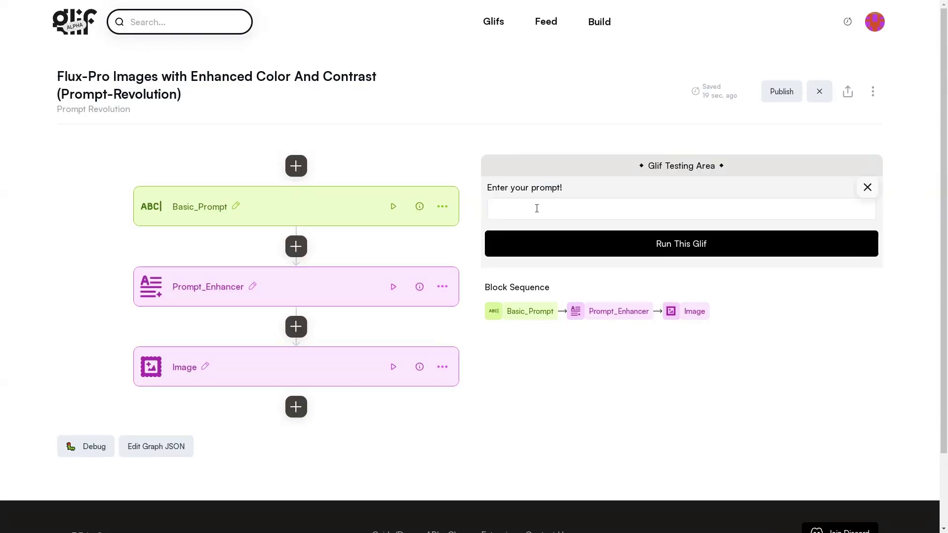
left_click(537, 209)
Paste the long HDR hipster-woman prompt and run the glif to generate the portrait
type("HDR photo of beautiful hipster woman, light-blue eyes, mascara, eyeliner, dark cheeks, expressive lips, dark lipstick, alluring necklace, tank top, ripped jeans, almond shaped eyes, perfect eyes, dimples, smoky eye makeup, short brunette hair with blonde tips, bright sunny day . High dynamic range, vivid, rich details, clear shadows and highlights, realistic, intense, enhanced contrast, highly detailed")
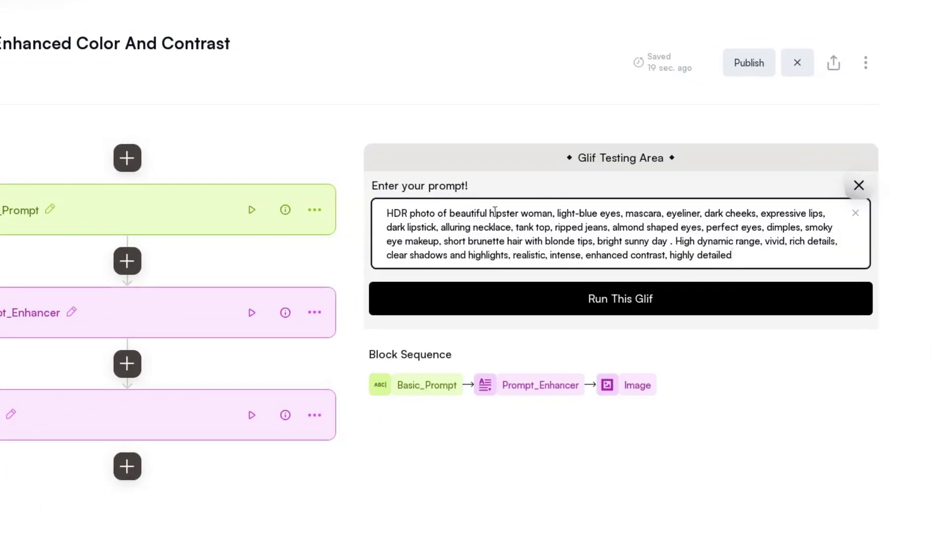
left_click(622, 309)
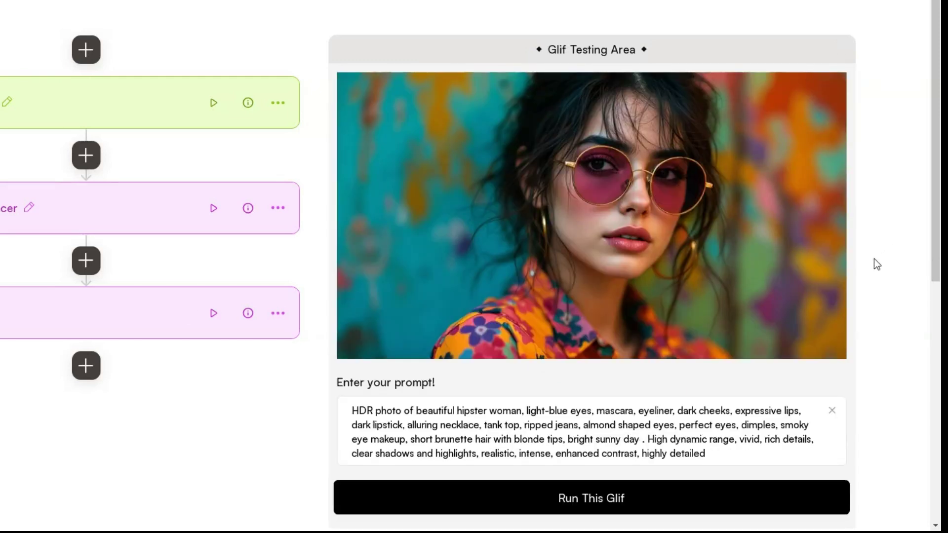
mouse_move(765, 259)
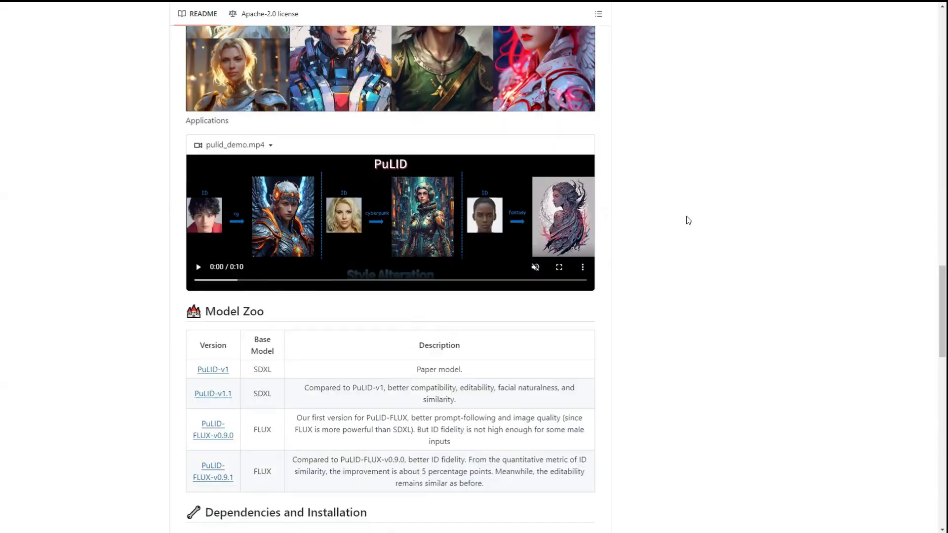
Scroll the PuLID README down to the online demo section and follow the PuLID-FLUX demo link
scroll(727, 218, "down", 3)
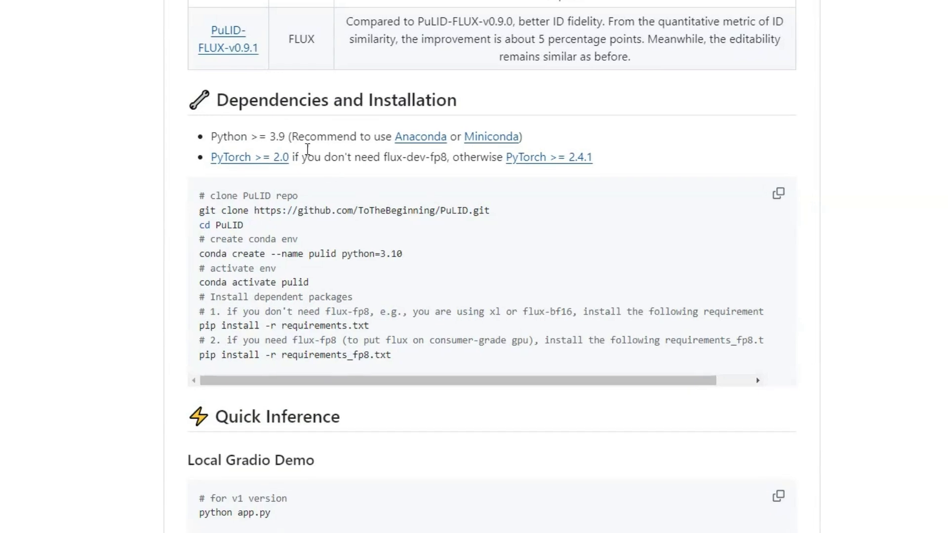
triple_click(277, 98)
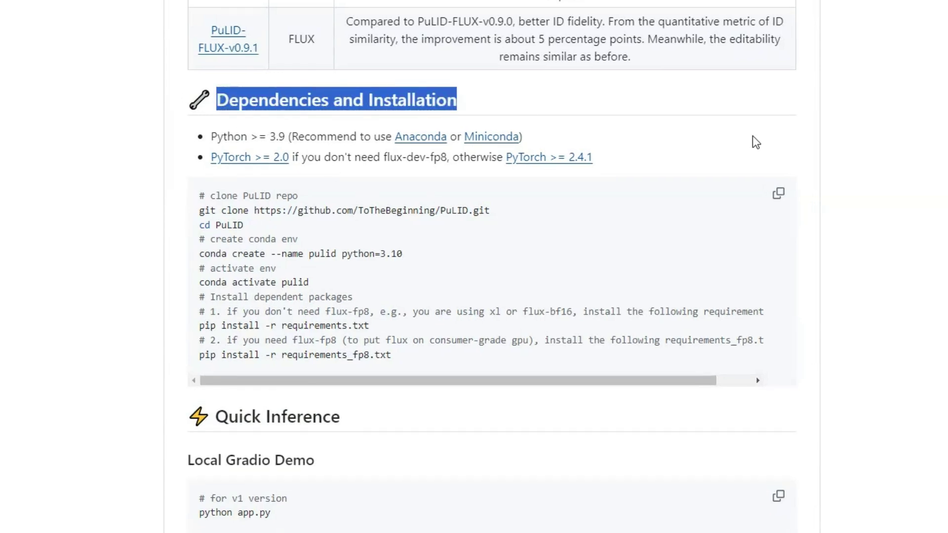
scroll(870, 219, "down", 1)
scroll(873, 220, "down", 4)
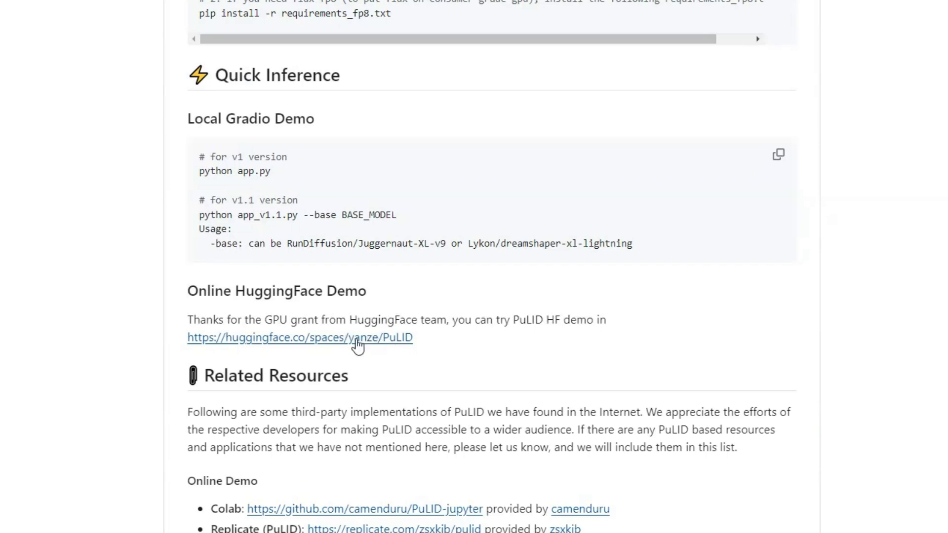
scroll(383, 344, "down", 3)
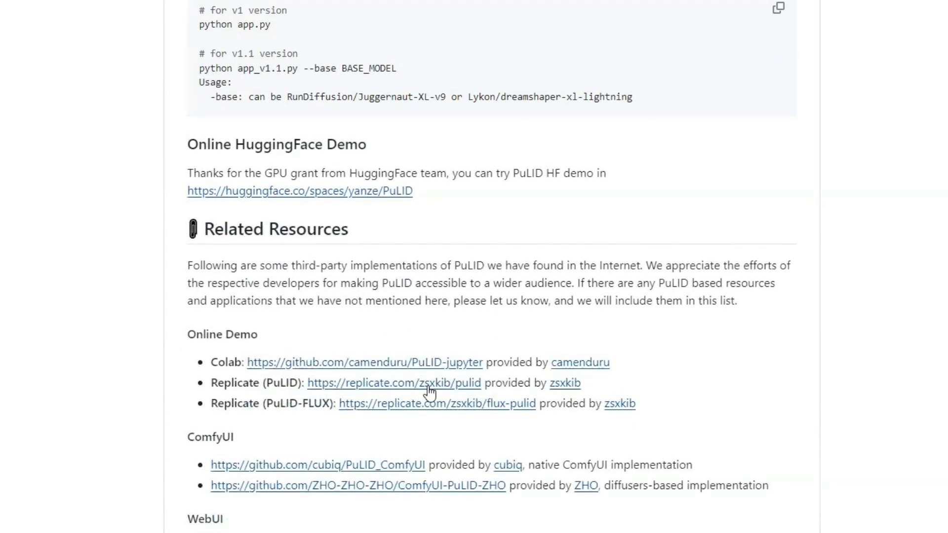
left_click(428, 404)
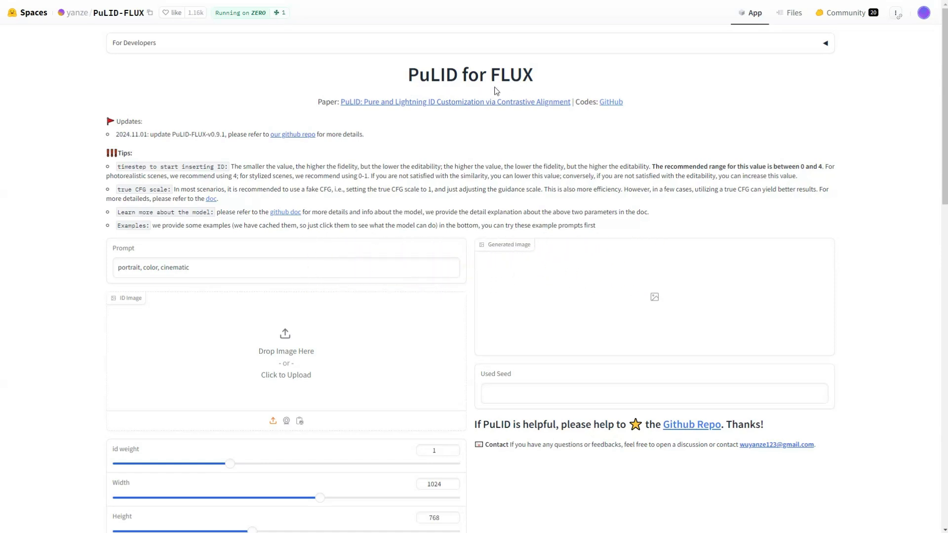
Upload SOURCE-Image.png from the IMAGES folder as the PuLID-FLUX ID image
left_click(287, 338)
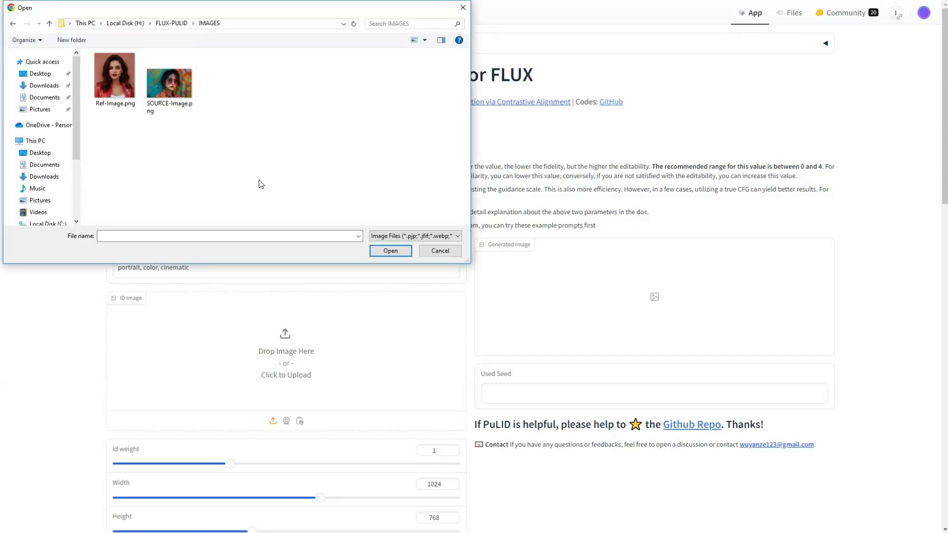
left_click(186, 98)
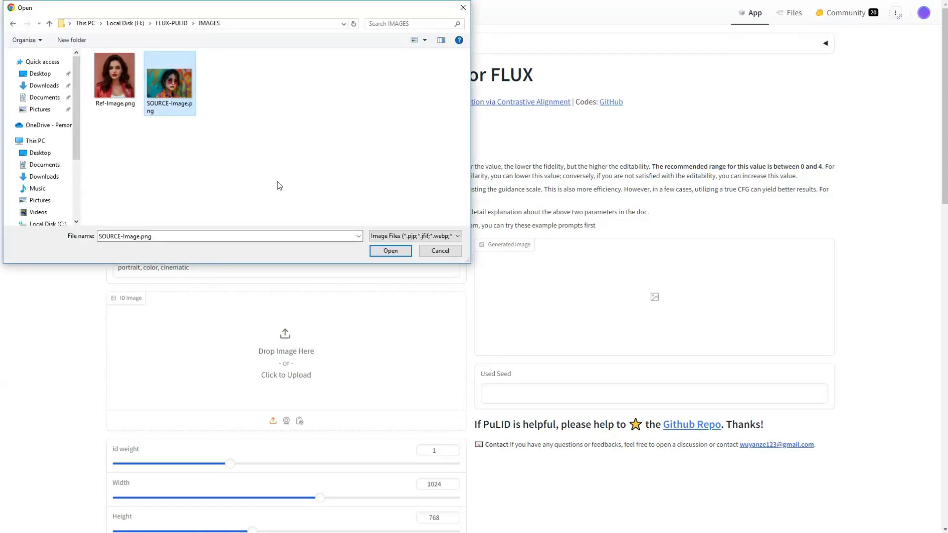
left_click(388, 251)
scroll(396, 253, "down", 3)
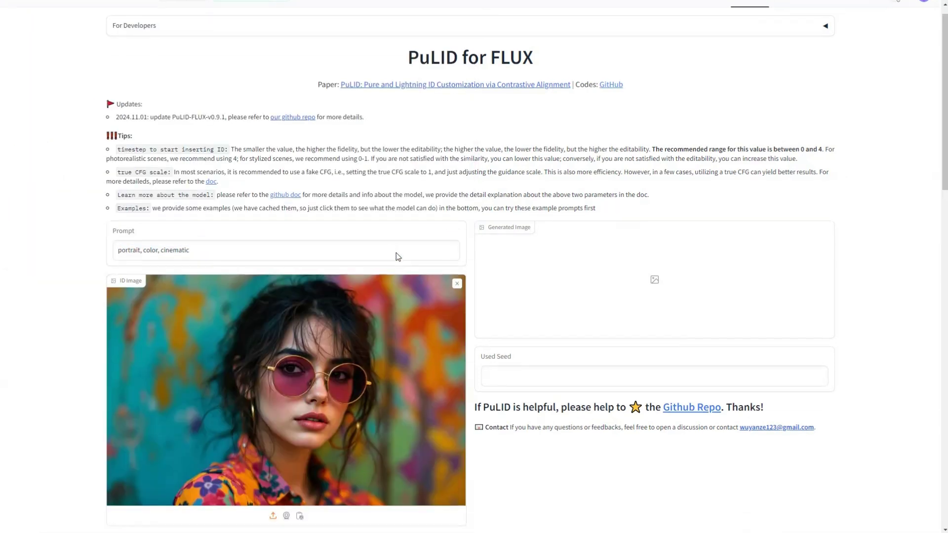
scroll(396, 253, "down", 1)
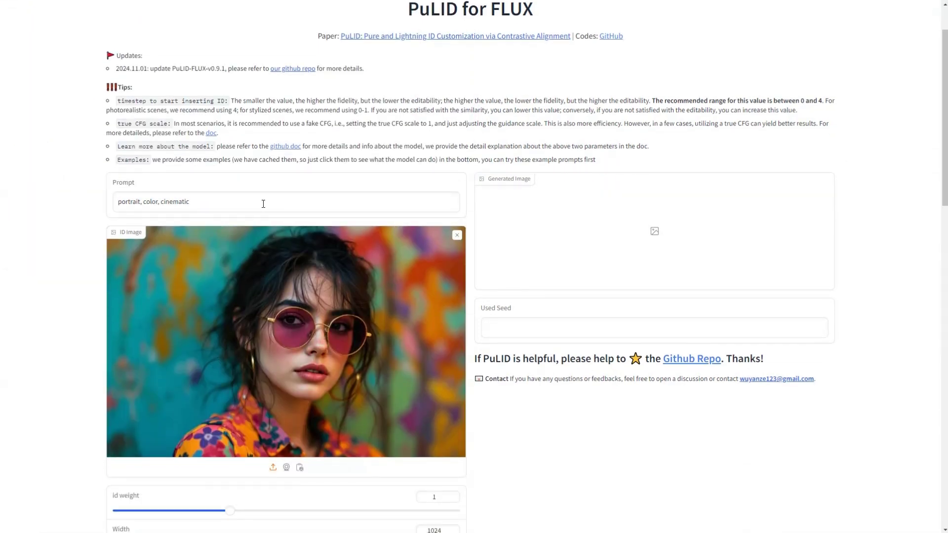
Replace the 'portrait, color, cinematic' prompt with the cinematic Sony α7 III café prompt and review it
left_click_drag(265, 203, 89, 207)
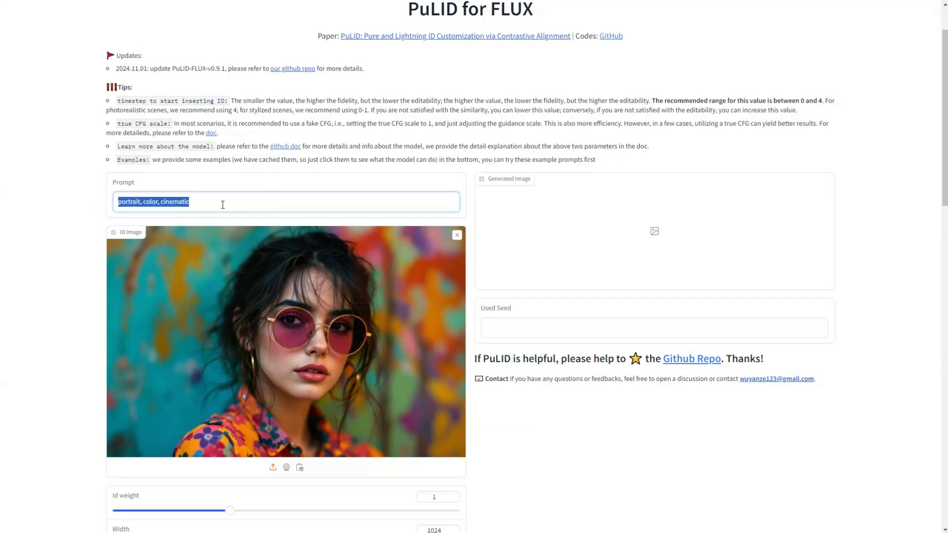
key("BackSpace")
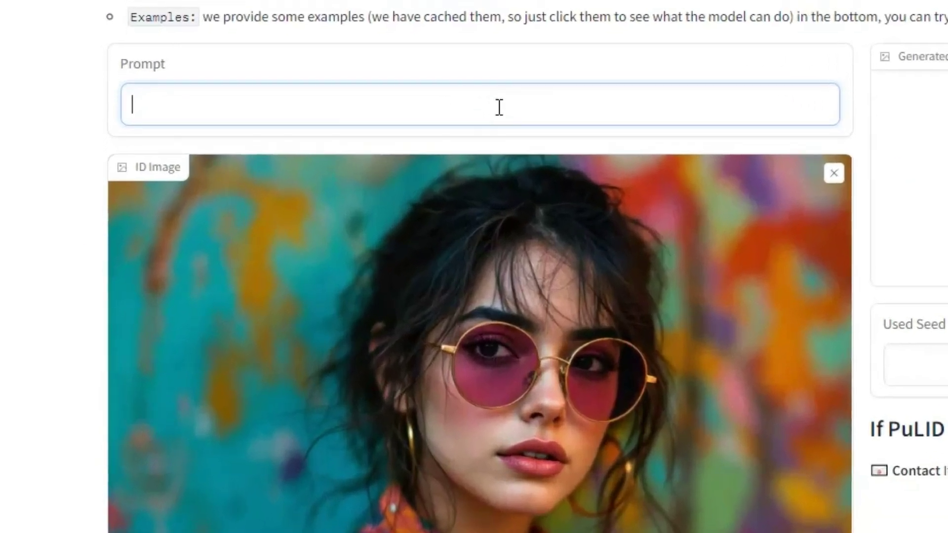
type("An cinematic shot captured with a Sony α7 III camera, equipped with an 85mm lens at F 1.2 aperture setting, portraying a young woman sitting in a cafe with long black hair. She is wearing a white tank top. The background is beautifully blurred, highlighting the subject. The cafe is adorned with lush greenery and blooming flowers, creating a serene atmosphere. Soft sunlight gracefully illuminates the subject’s face and hair, casting a dreamlike glow. The image, shot in high resolution, captures the subject’s natural beauty and personality with stunning realism.")
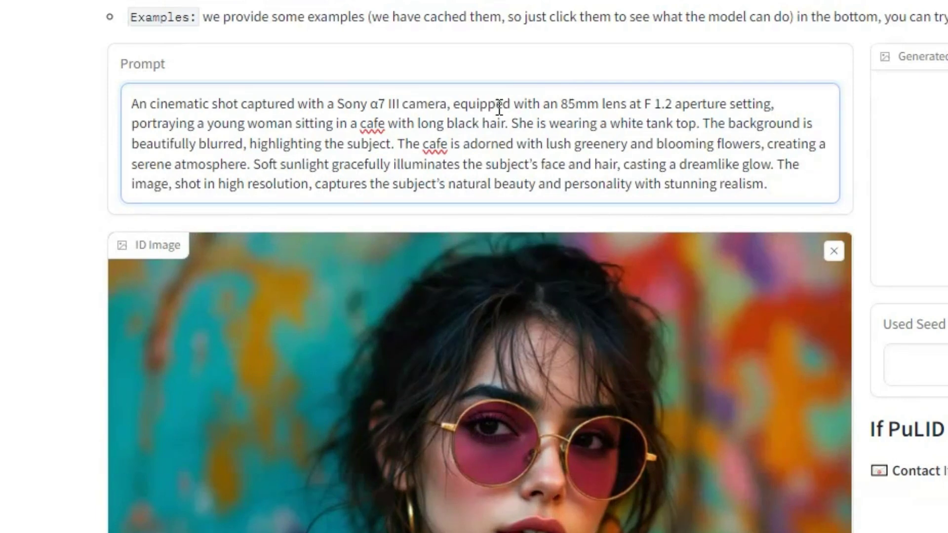
left_click_drag(417, 123, 518, 123)
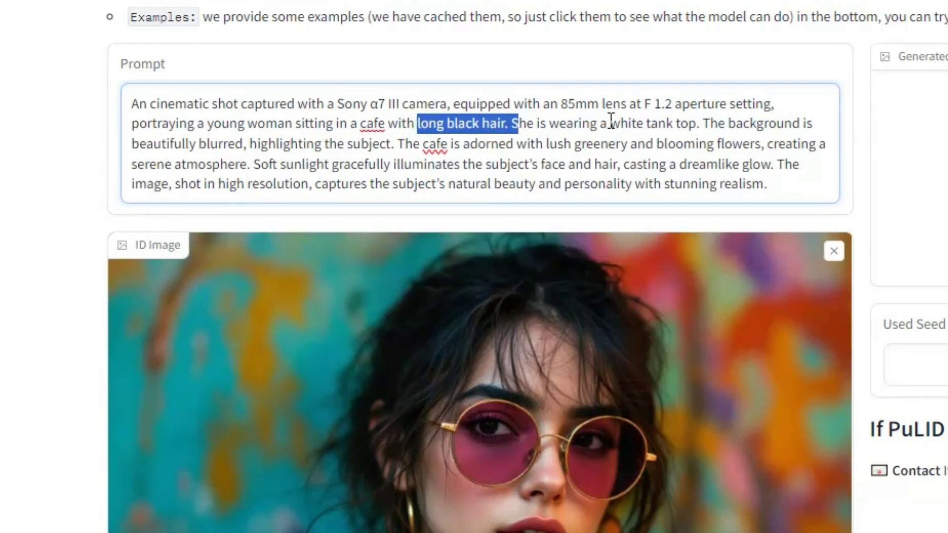
left_click_drag(611, 123, 758, 143)
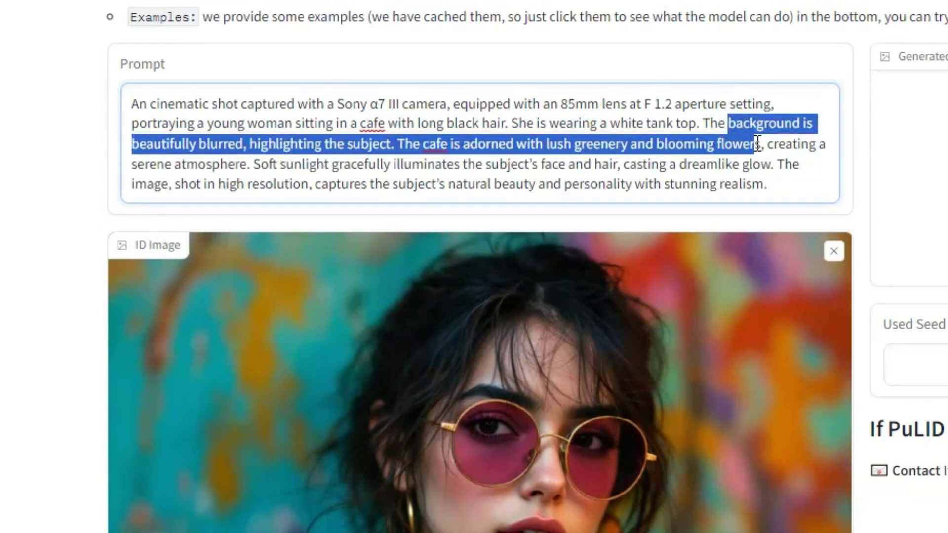
left_click_drag(257, 164, 772, 165)
left_click(810, 181)
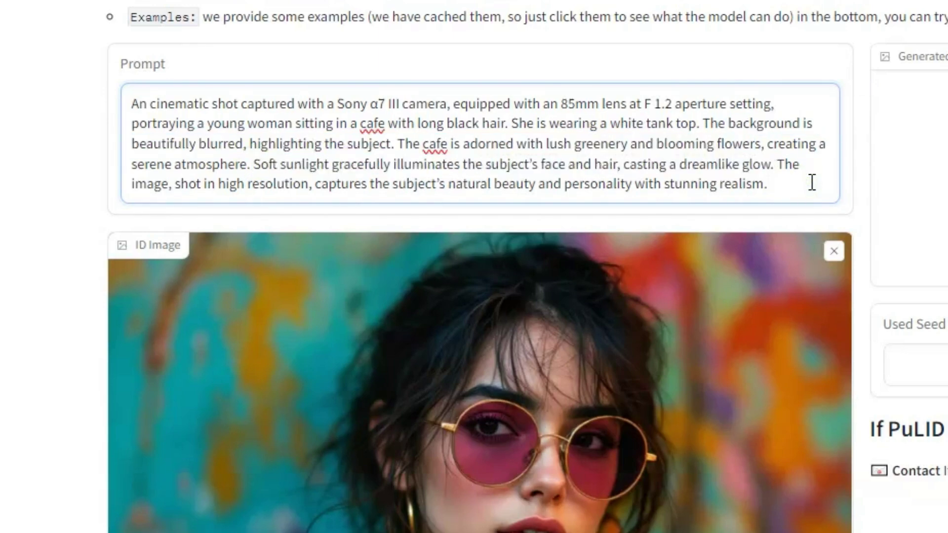
Set the output width to 1024, height to 768 and guidance to 2.5
scroll(813, 182, "down", 15)
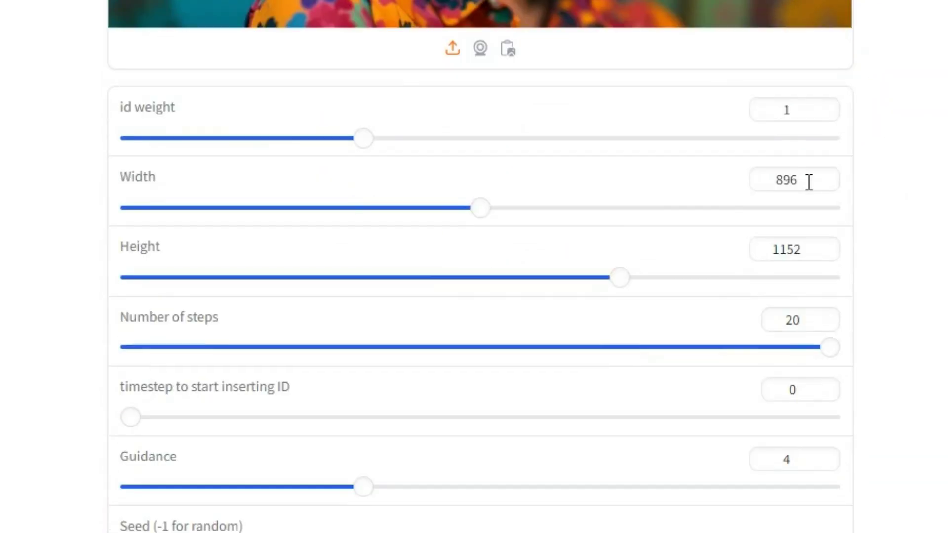
left_click_drag(478, 150, 549, 148)
left_click_drag(620, 209, 410, 210)
left_click_drag(367, 418, 246, 424)
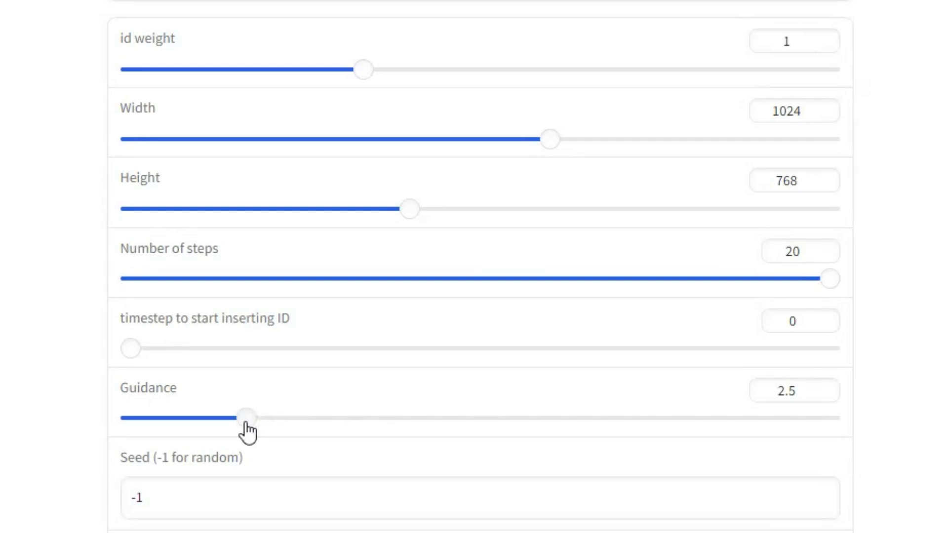
Expand Advanced Options, review the negative prompt, and generate the restyled image
scroll(247, 433, "down", 5)
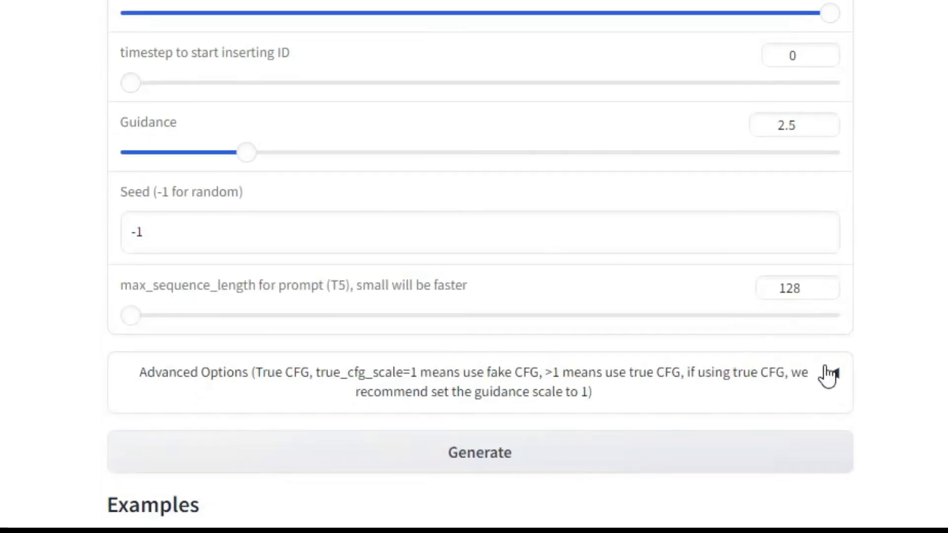
left_click(832, 370)
scroll(835, 381, "down", 4)
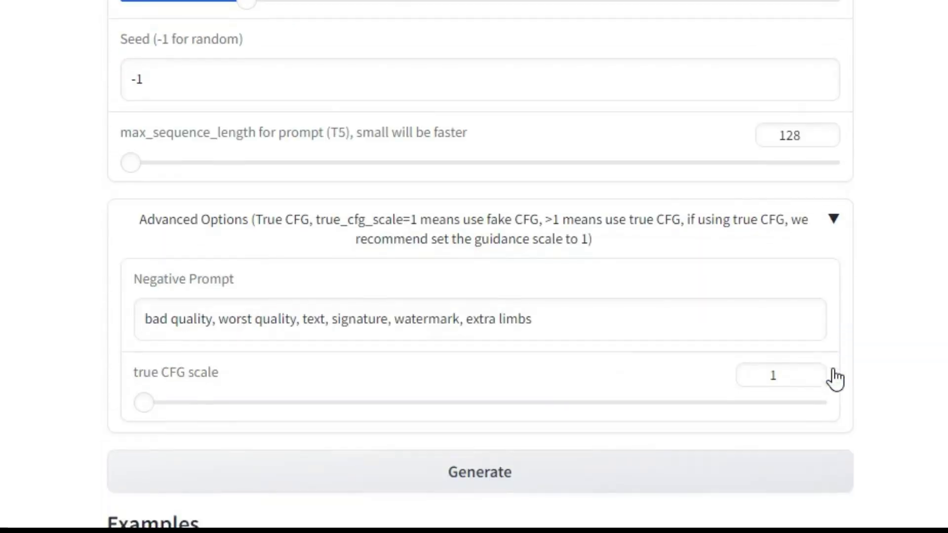
left_click_drag(134, 229, 223, 241)
left_click_drag(146, 266, 593, 258)
left_click(593, 266)
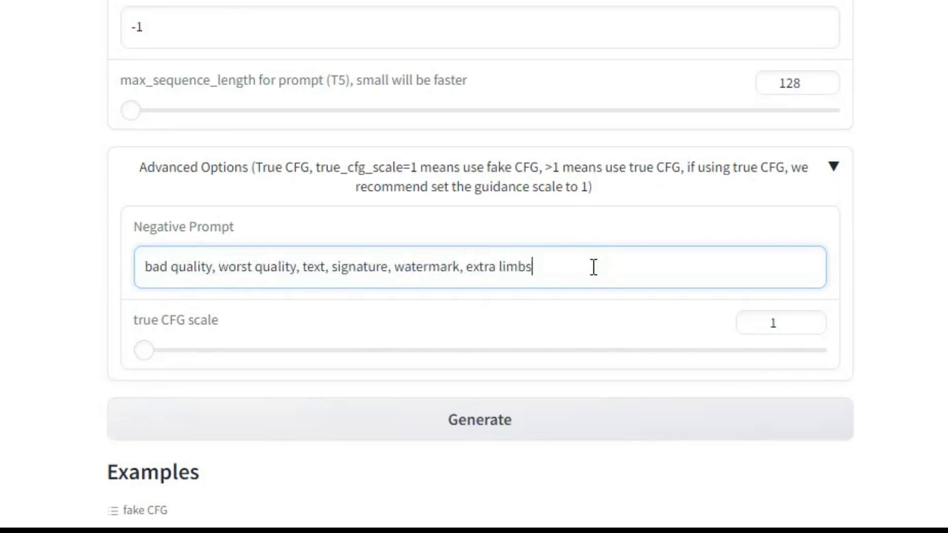
left_click(476, 438)
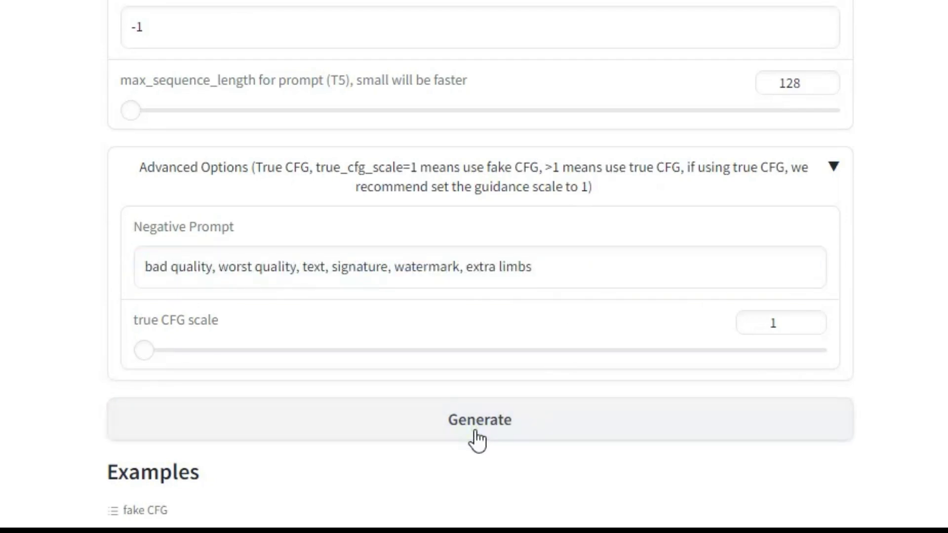
scroll(476, 438, "up", 20)
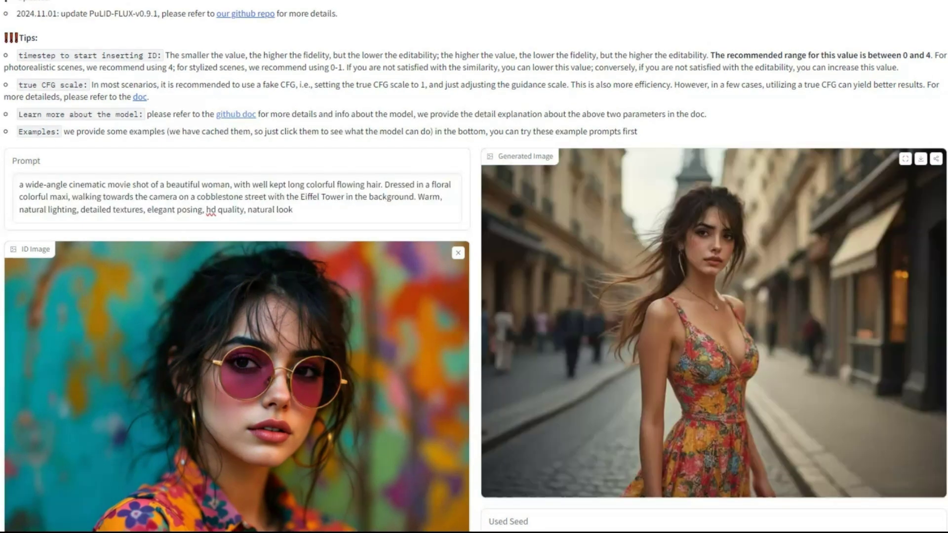
Scroll through the generated image of the woman in a floral dress on a Paris street
scroll(474, 267, "down", 6)
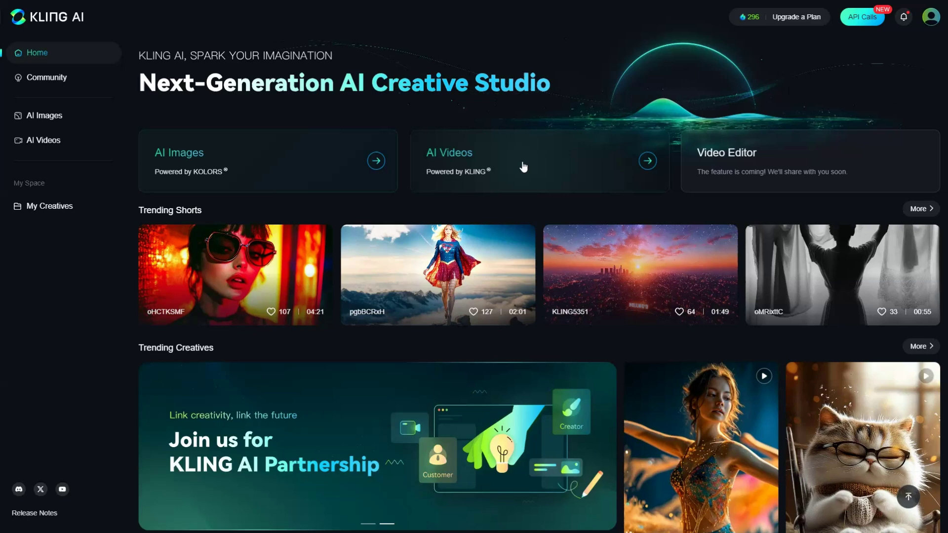
Load 5.png as the starting image in Kling AI's Image to Video
left_click(523, 161)
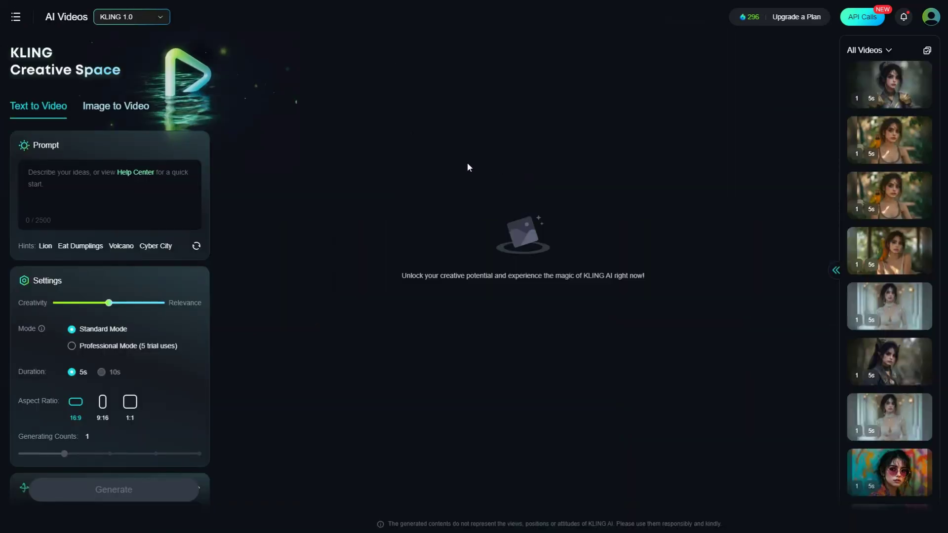
left_click(117, 105)
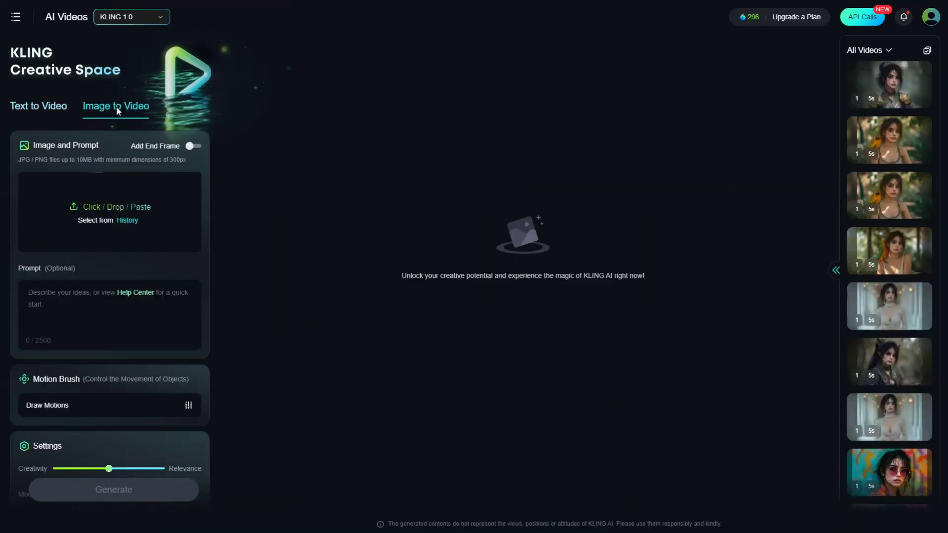
left_click(153, 218)
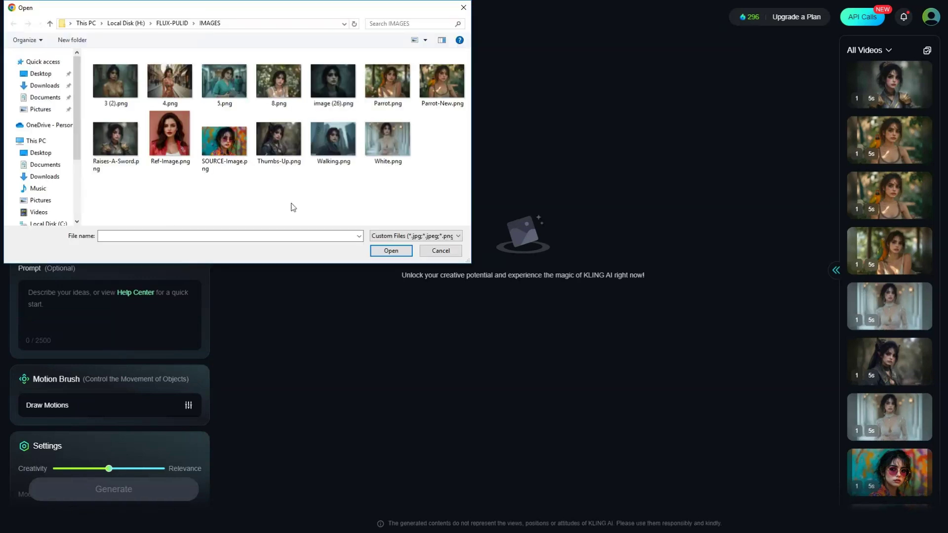
double_click(239, 91)
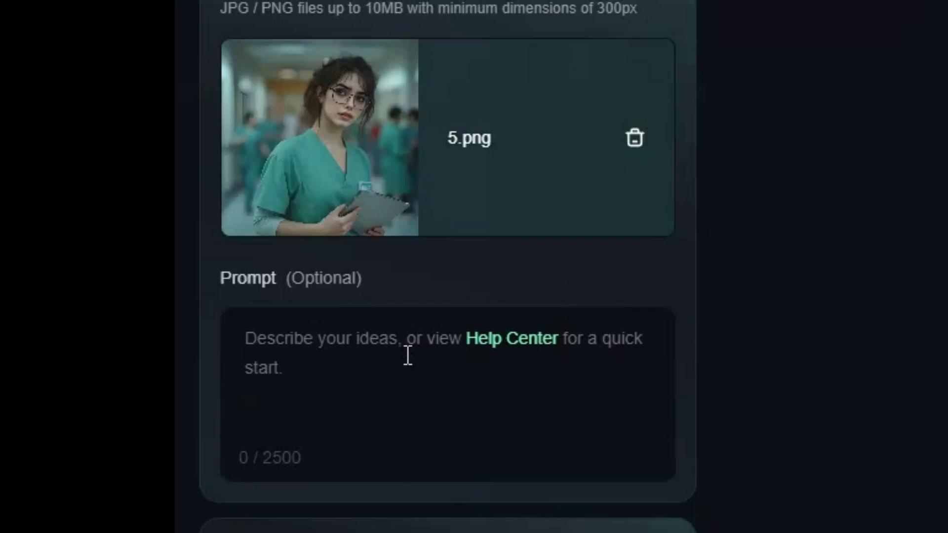
Enter the prompt 'A woman walking towards the camera with an ipad on her hand'
left_click(408, 356)
type("A")
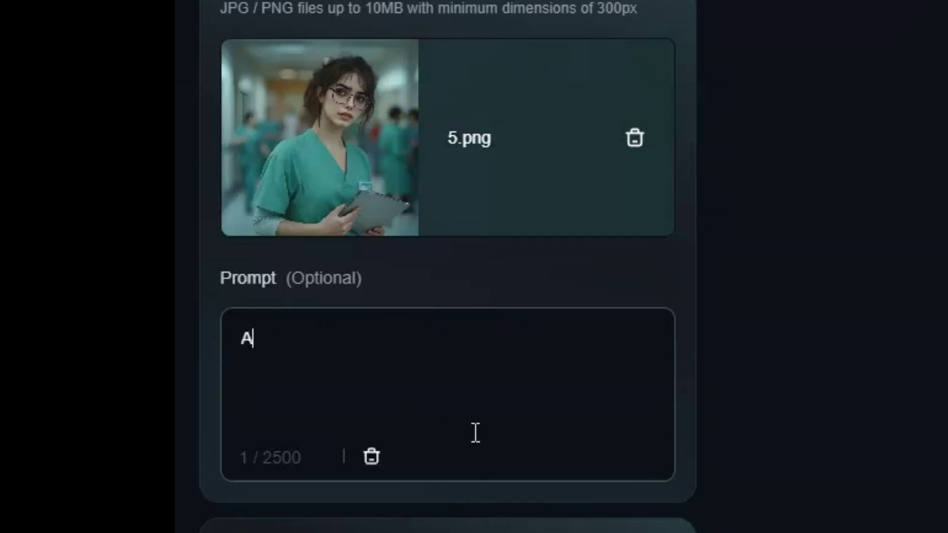
type(" woman walking")
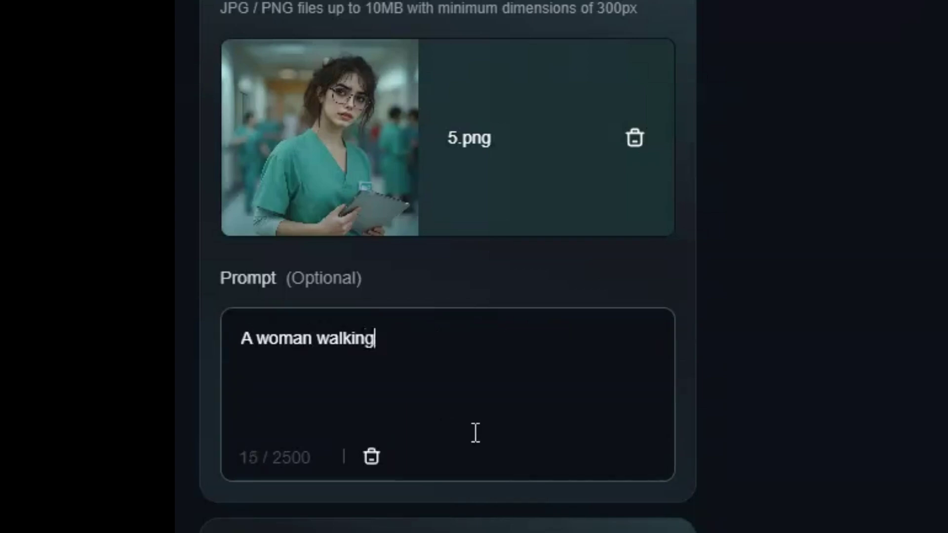
type(" towards the ca")
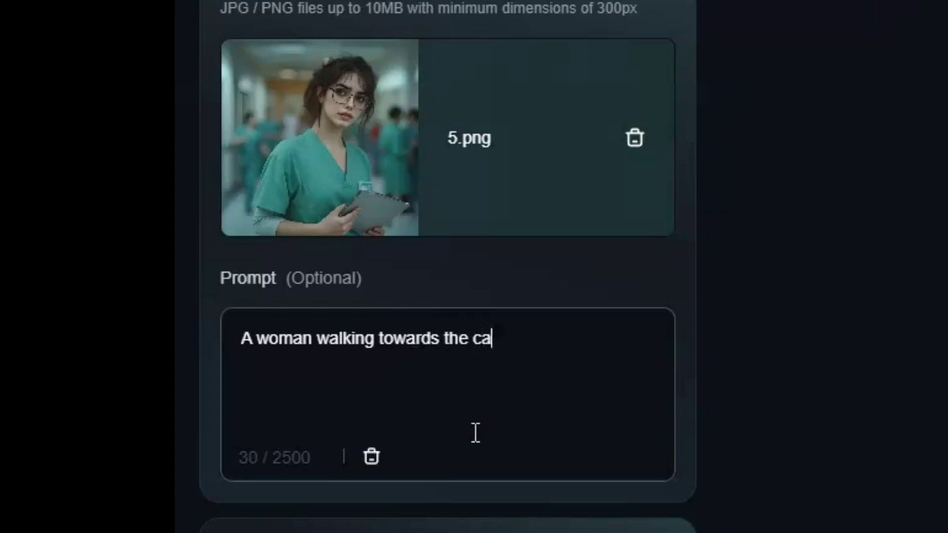
type("mera with an i")
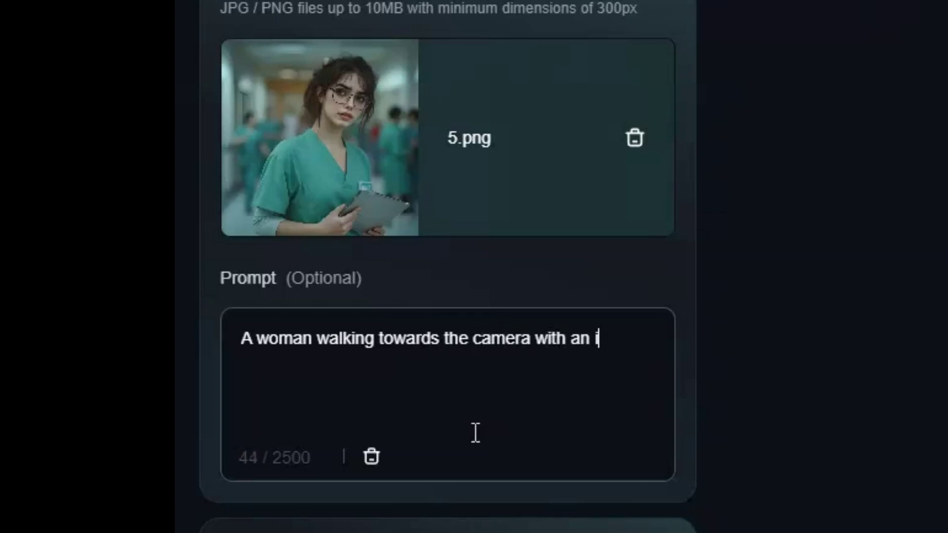
type("pad on")
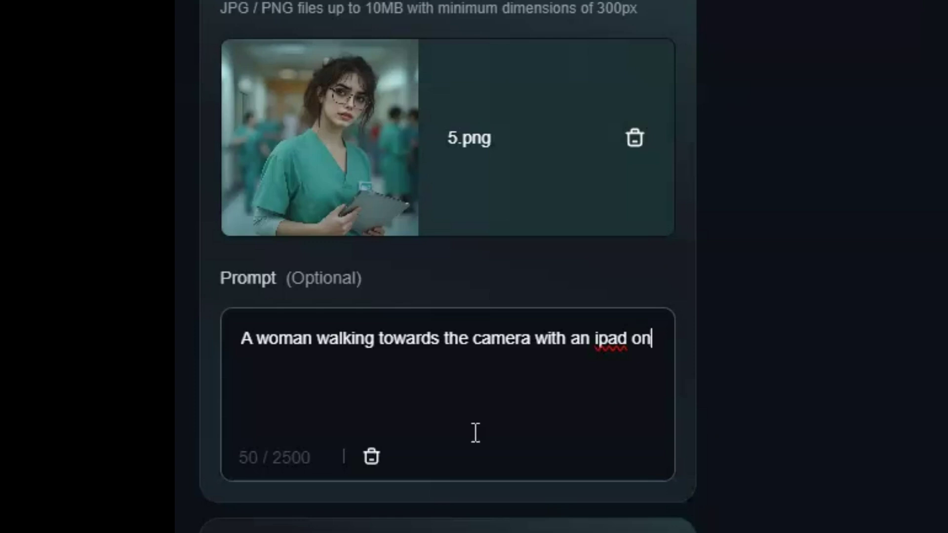
type(" her hand.")
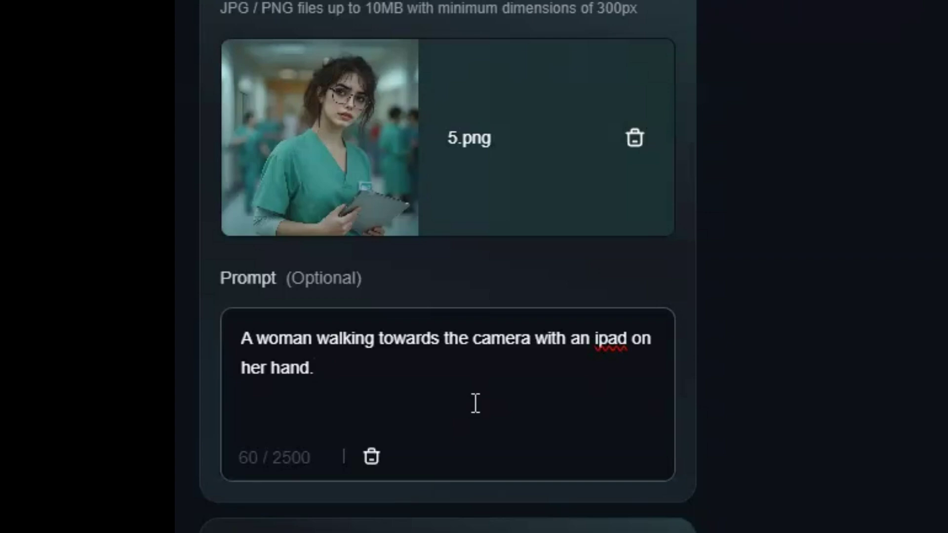
scroll(475, 404, "down", 10)
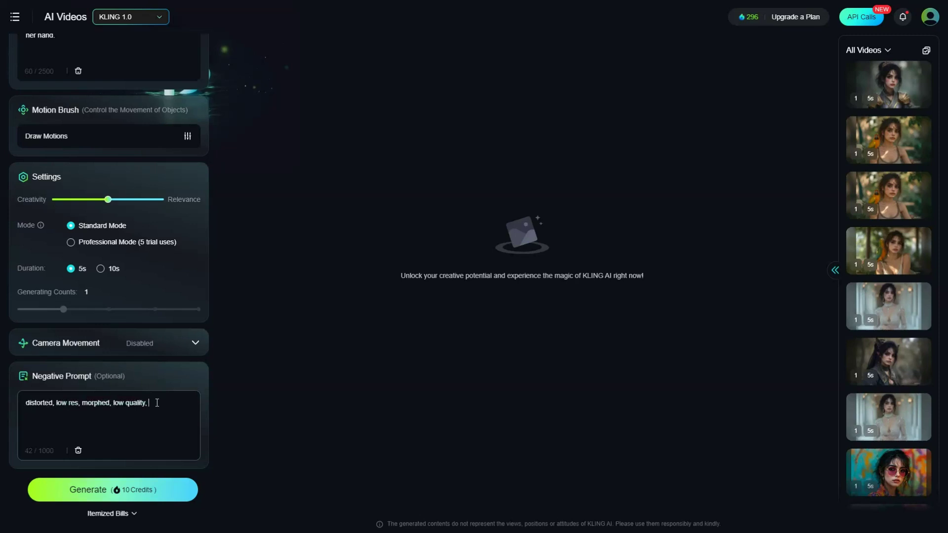
Start generating the 5.png video for 10 credits
scroll(158, 403, "up", 5)
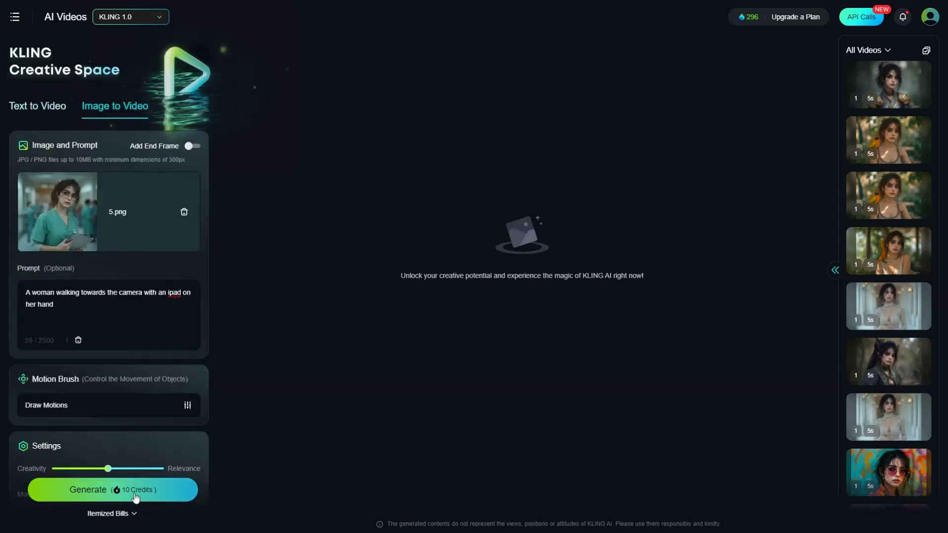
left_click(133, 490)
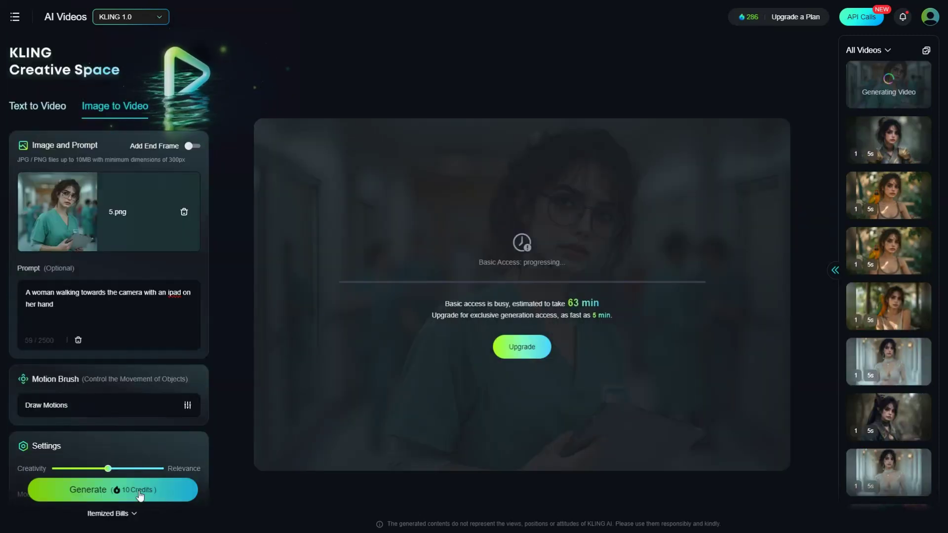